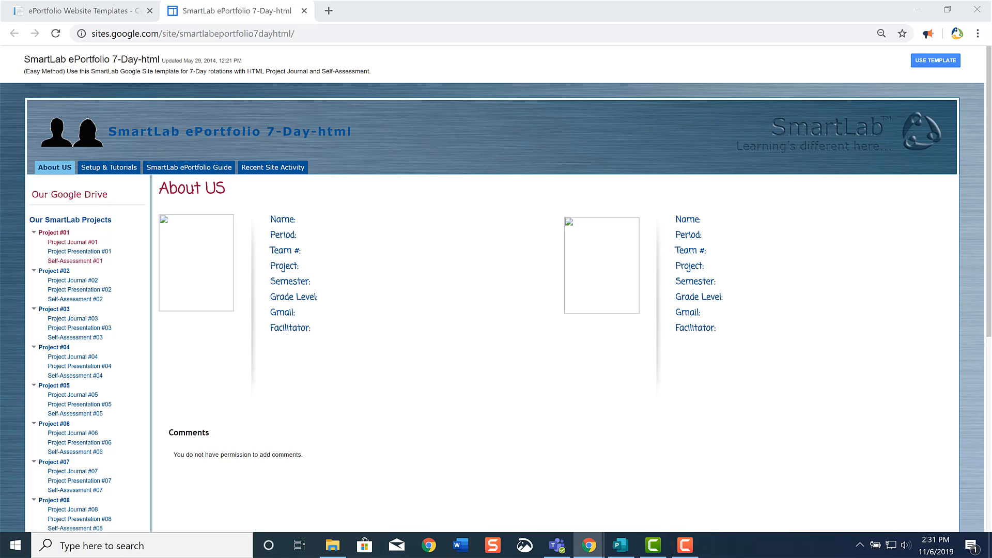
Start a new site from the SmartLab ePortfolio 7-Day-html template and name it "SmartLab Website Template for 6th Grade".
left_click(948, 62)
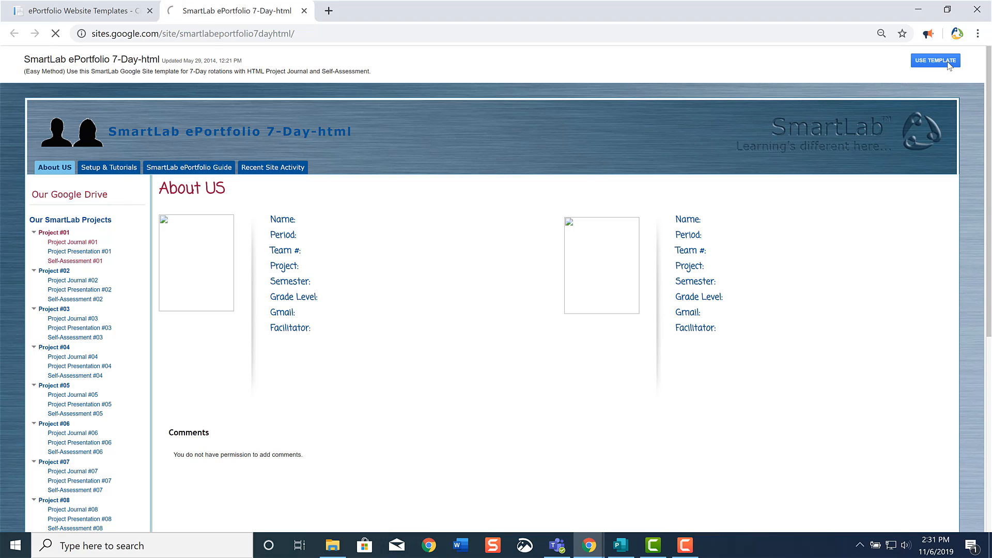
left_click(184, 245)
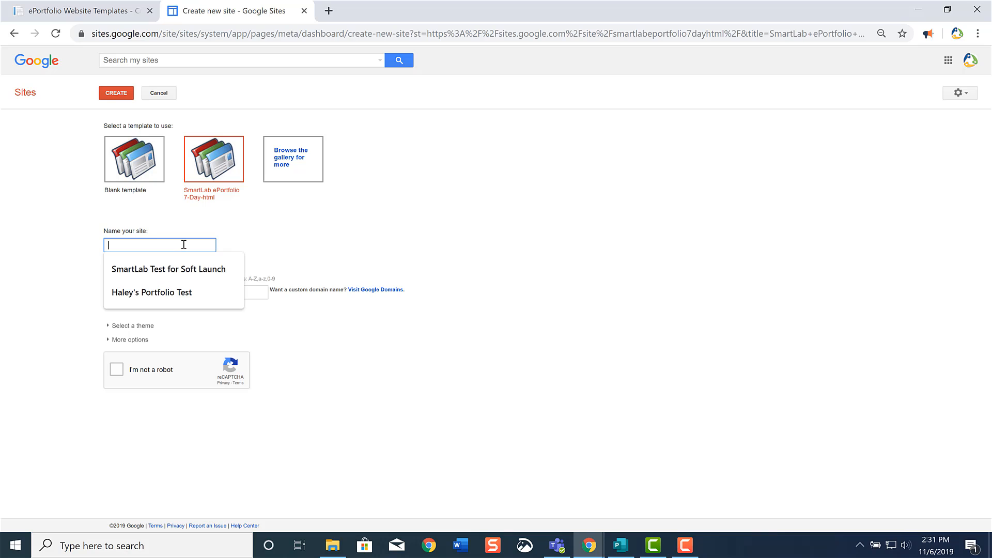
type("Smart")
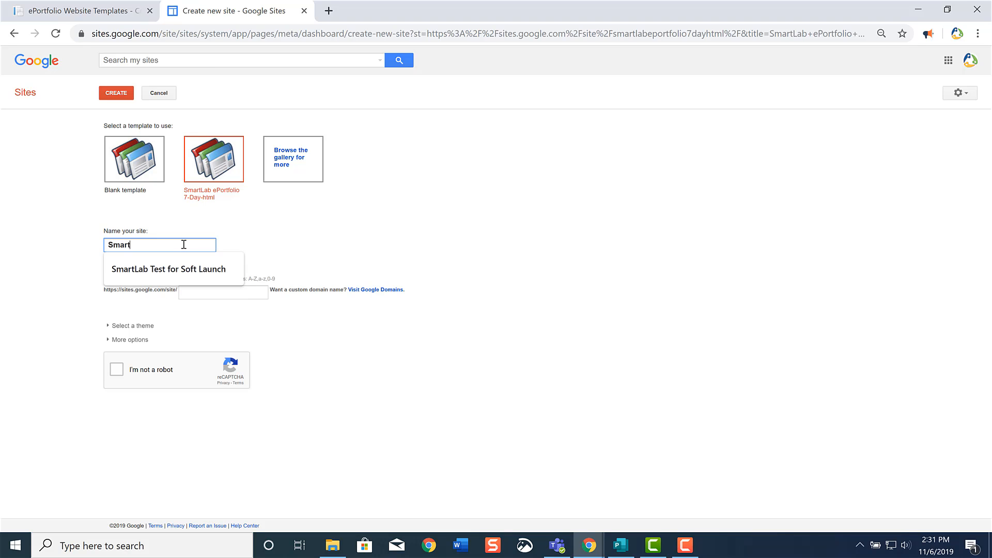
type("Lab Website Templat")
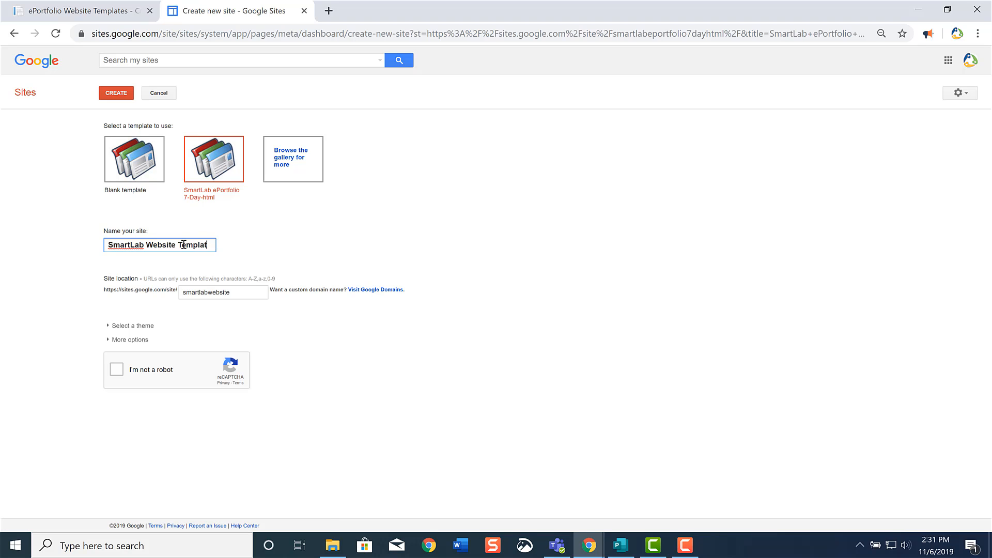
type("e for 6th Grade")
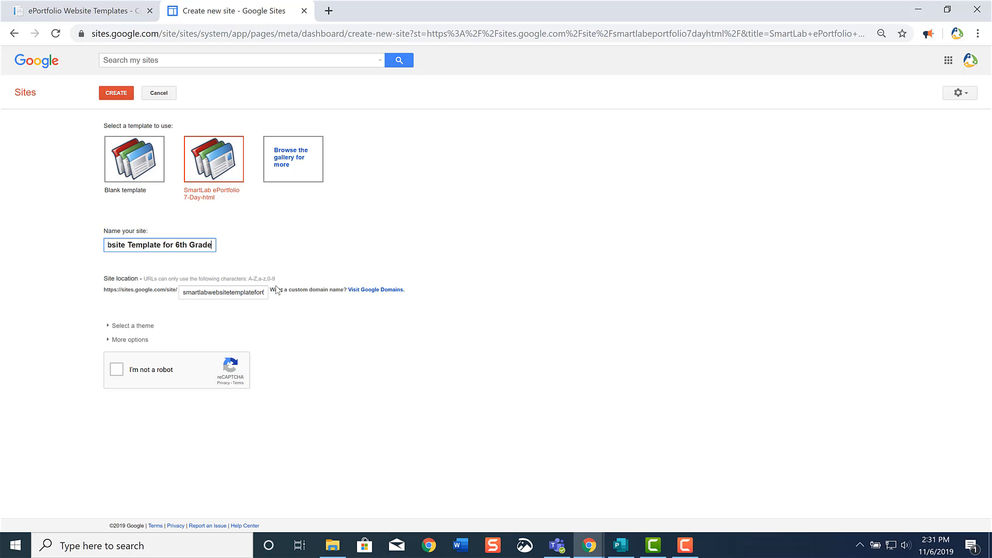
Review the generated site location and the available themes for the new site.
double_click(210, 293)
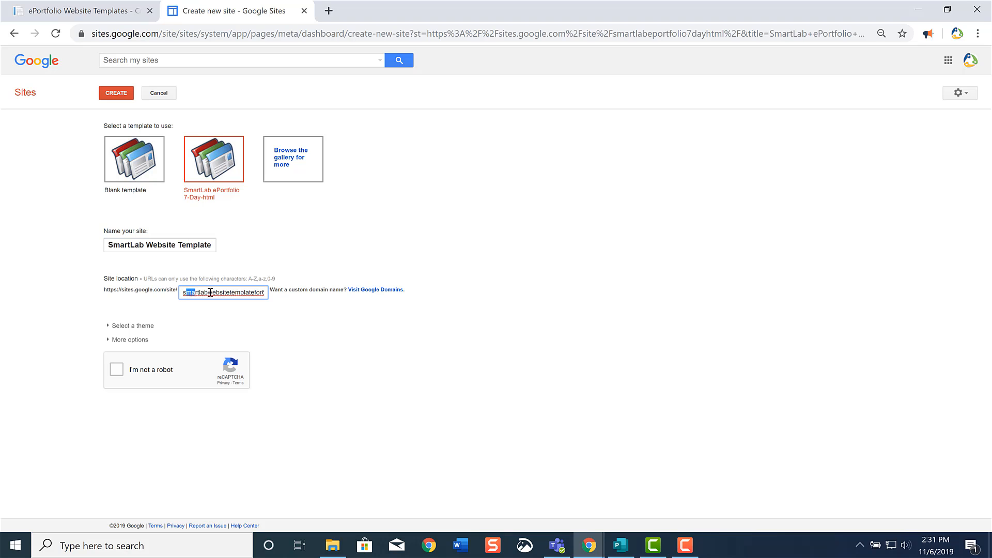
left_click(297, 308)
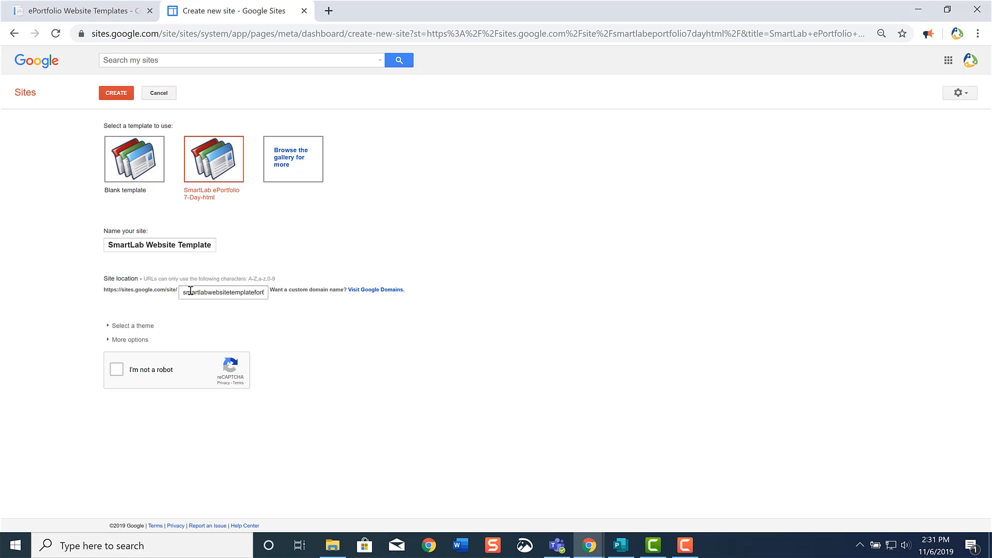
left_click(110, 326)
scroll(111, 329, "down", 6)
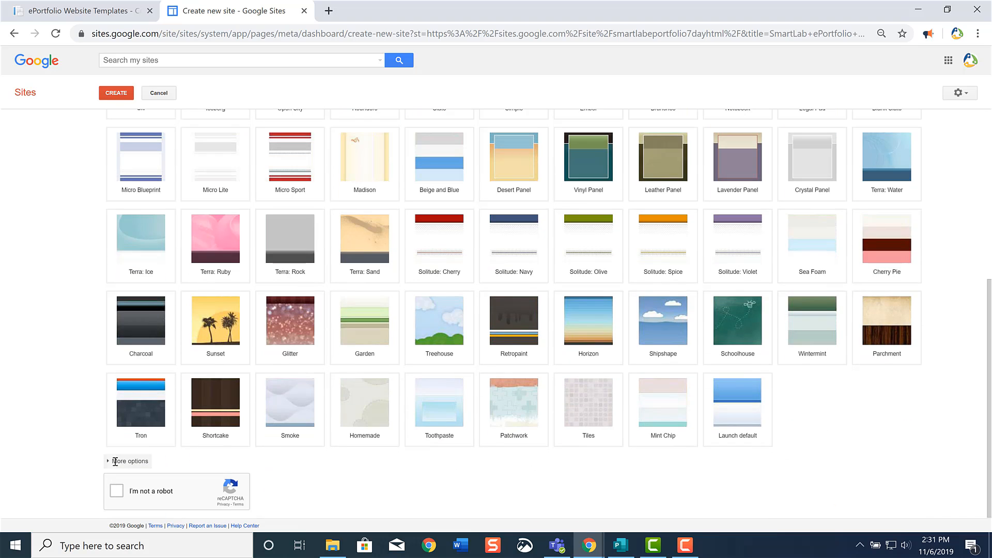
Complete the robot verification by selecting every square containing motorcycles, and create the site.
left_click(117, 491)
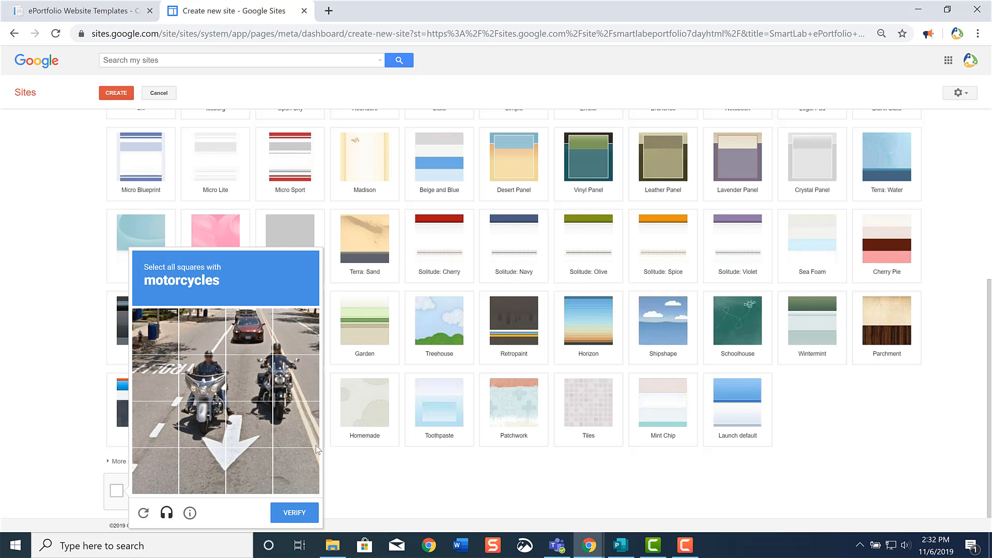
left_click(291, 382)
left_click(266, 375)
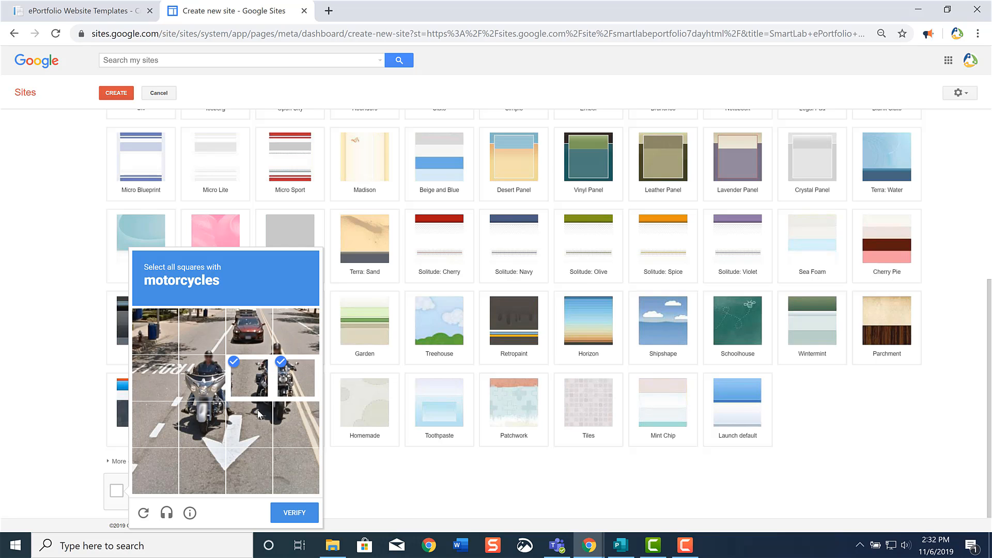
left_click(258, 413)
left_click(293, 413)
left_click(202, 421)
left_click(202, 377)
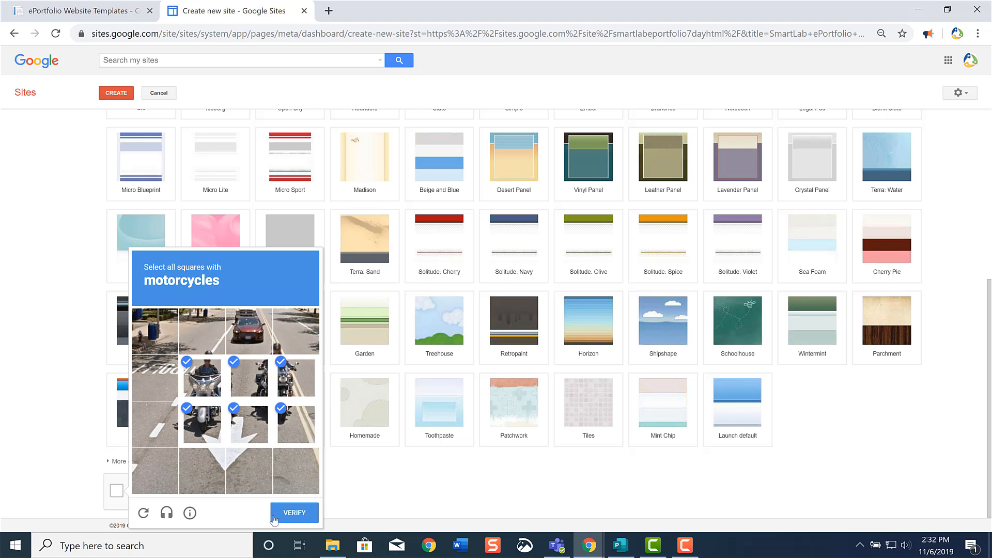
left_click(295, 512)
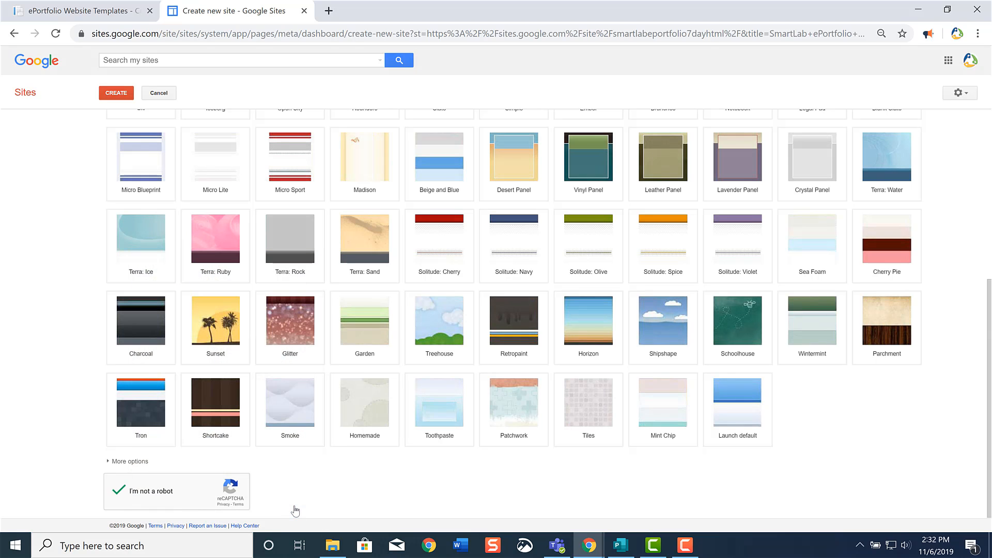
scroll(294, 506, "up", 4)
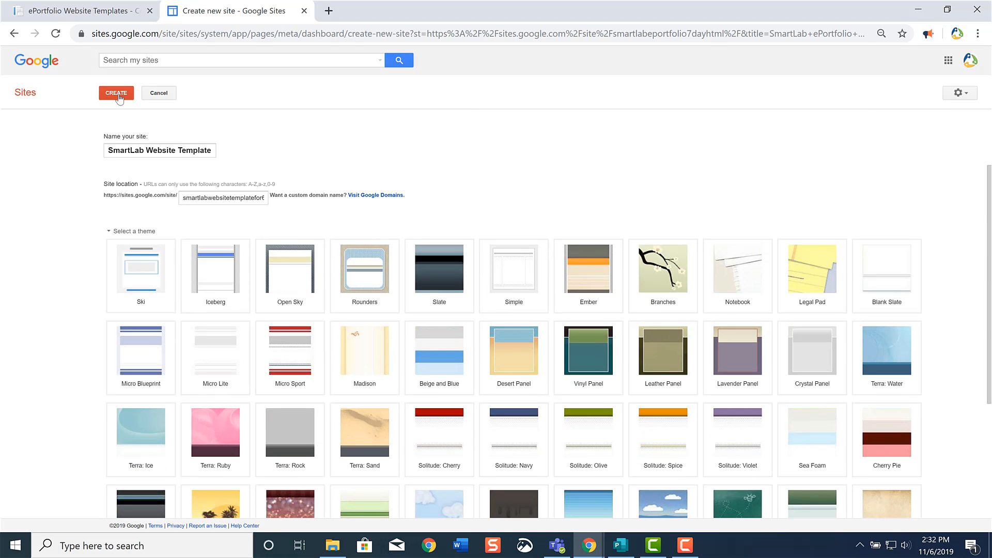
left_click(116, 93)
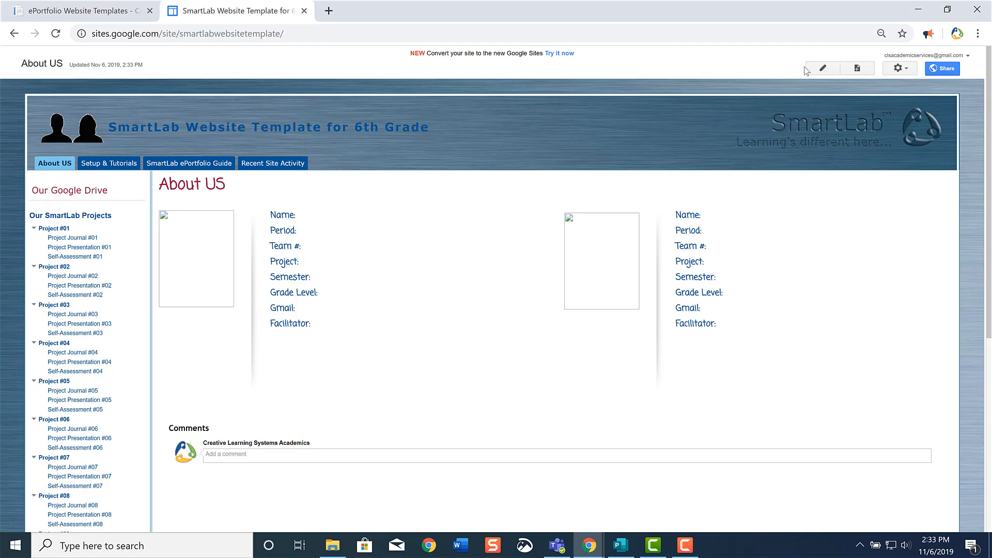
Fill in the first student's name and period 1 on the About US page, and save the page.
left_click(831, 69)
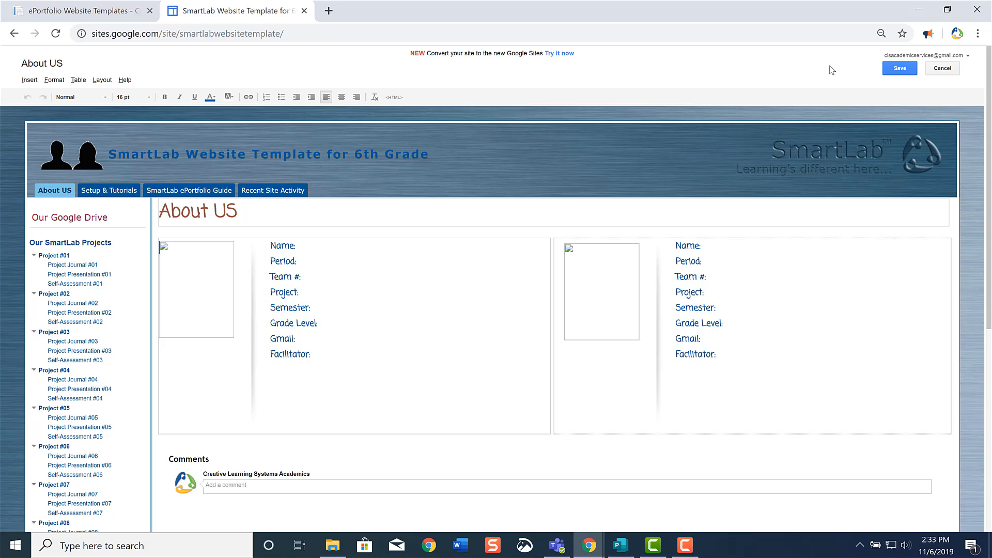
left_click(317, 249)
type("Haley")
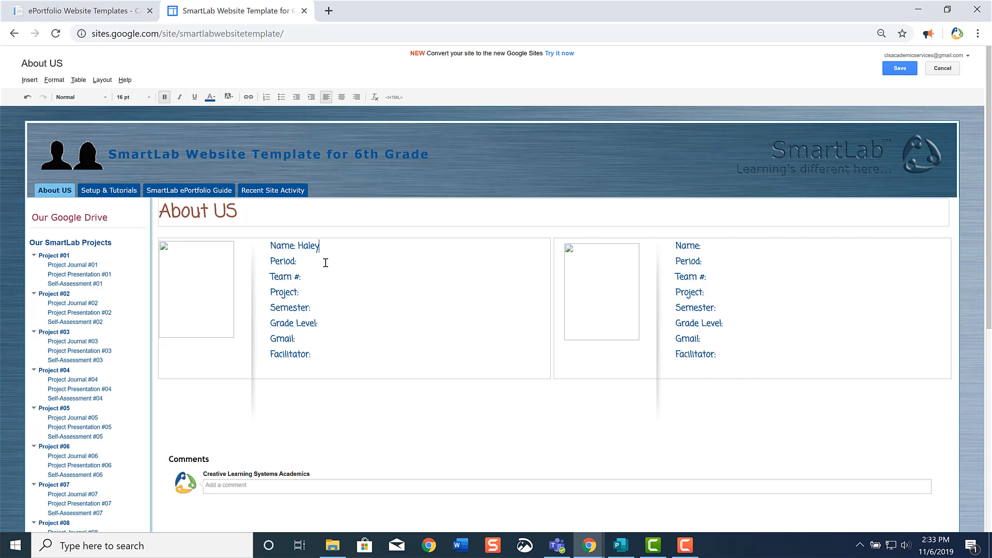
type("1")
scroll(179, 275, "down", 1)
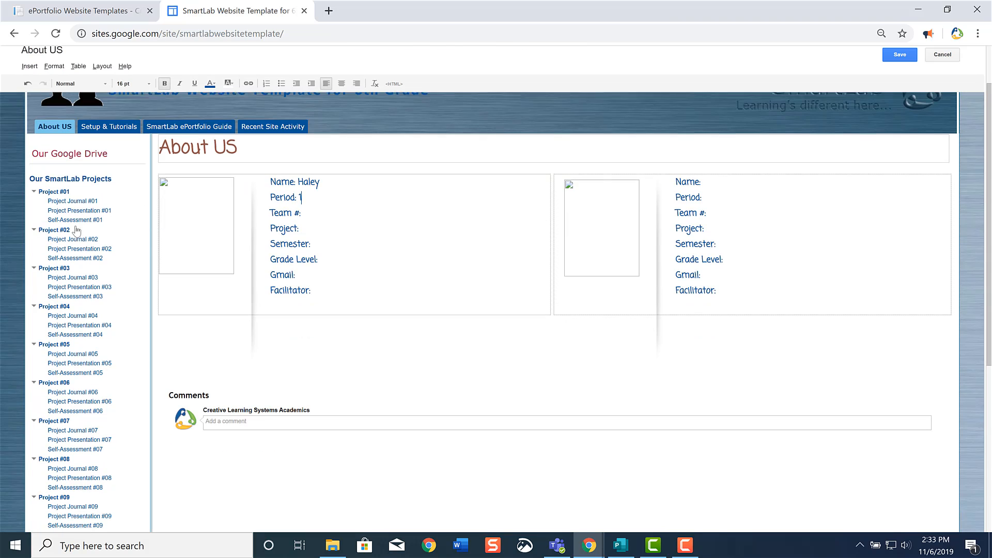
left_click(72, 200)
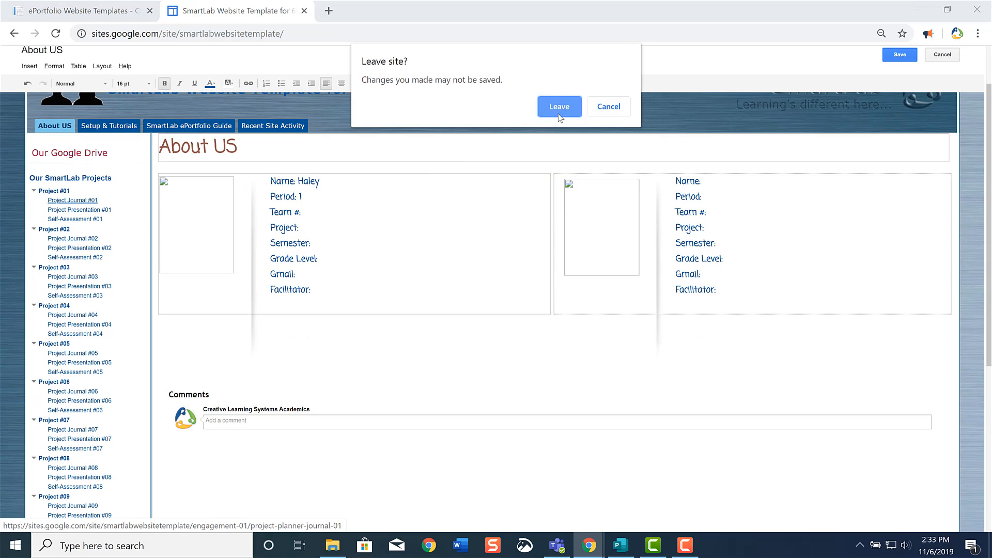
left_click(609, 107)
left_click(899, 55)
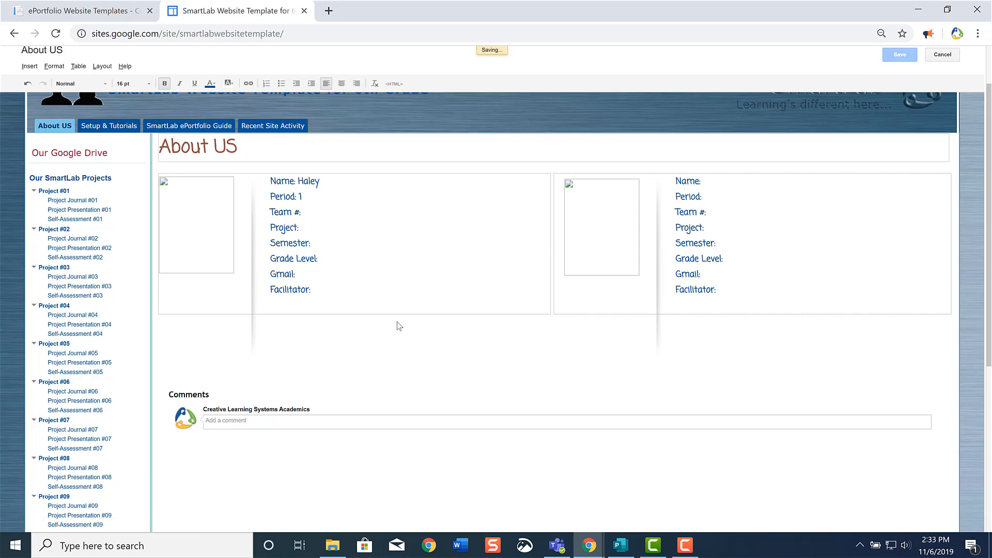
Open Project Journal #01 and review its daily journal layout and the available page and site actions.
left_click(85, 201)
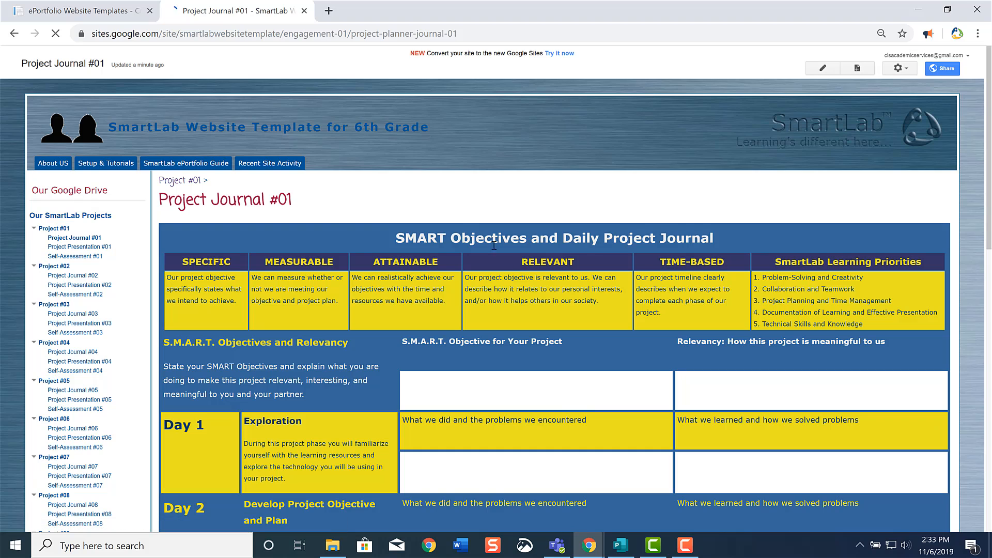
scroll(509, 274, "down", 6)
scroll(816, 73, "up", 5)
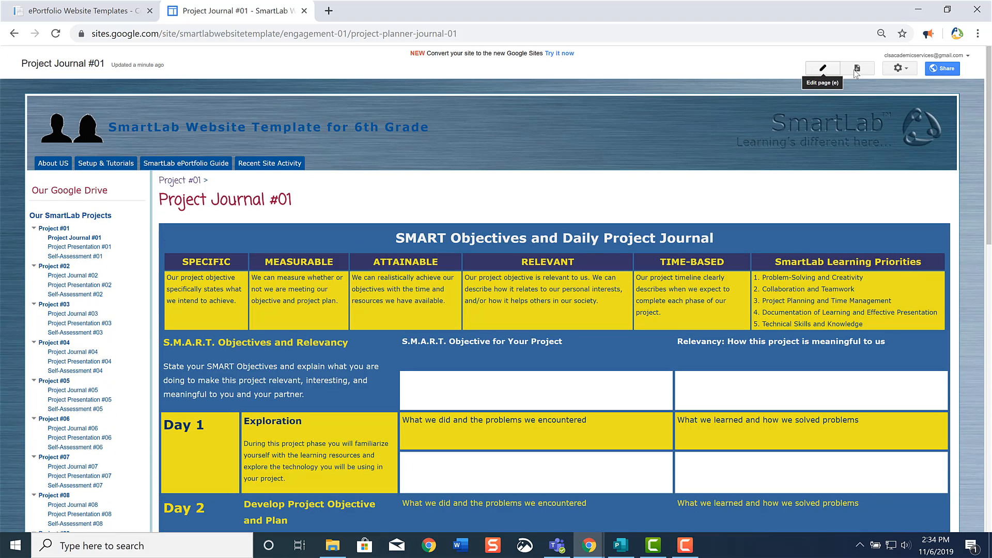
left_click(906, 69)
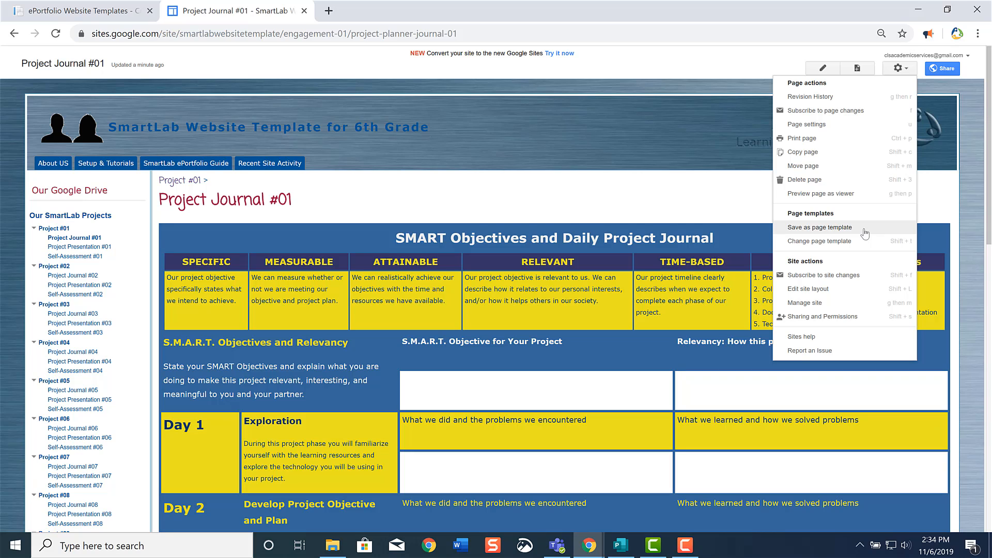
left_click(643, 210)
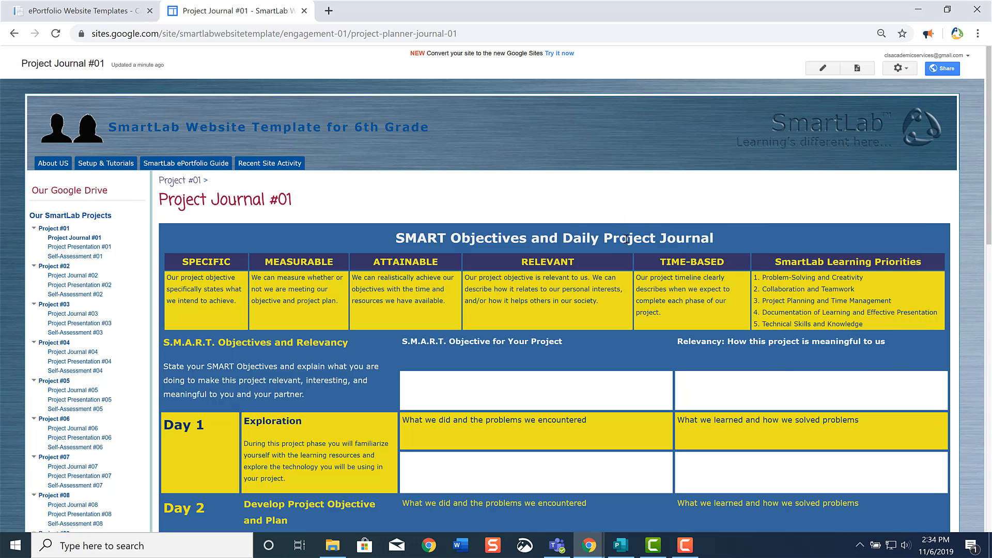
Open the General settings in the site's management area and find the option for publishing it as a template.
left_click(903, 67)
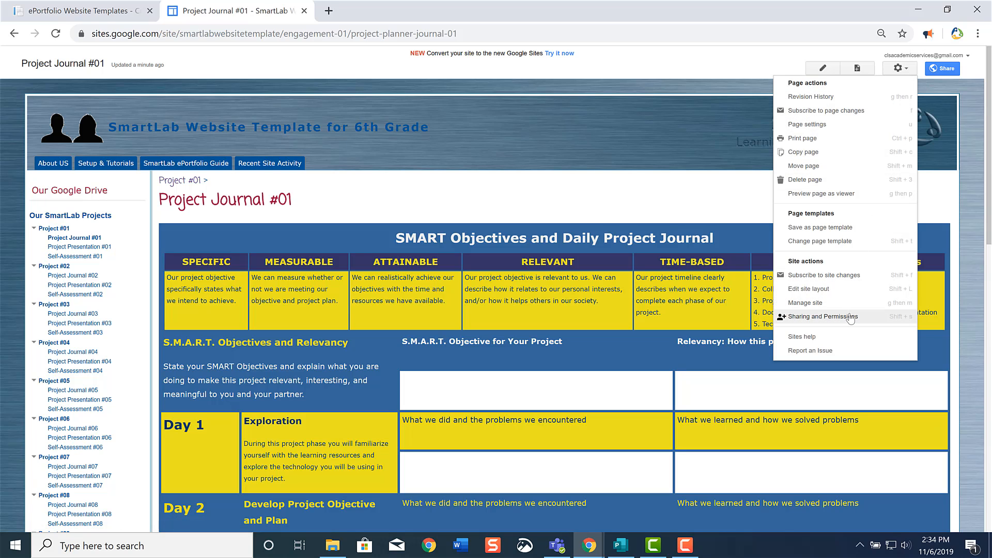
left_click(824, 316)
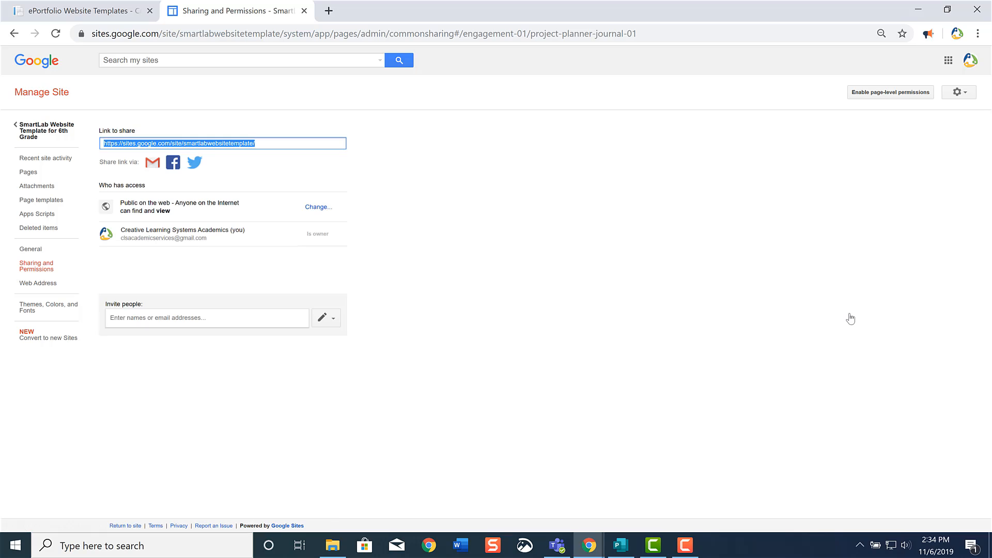
left_click(51, 254)
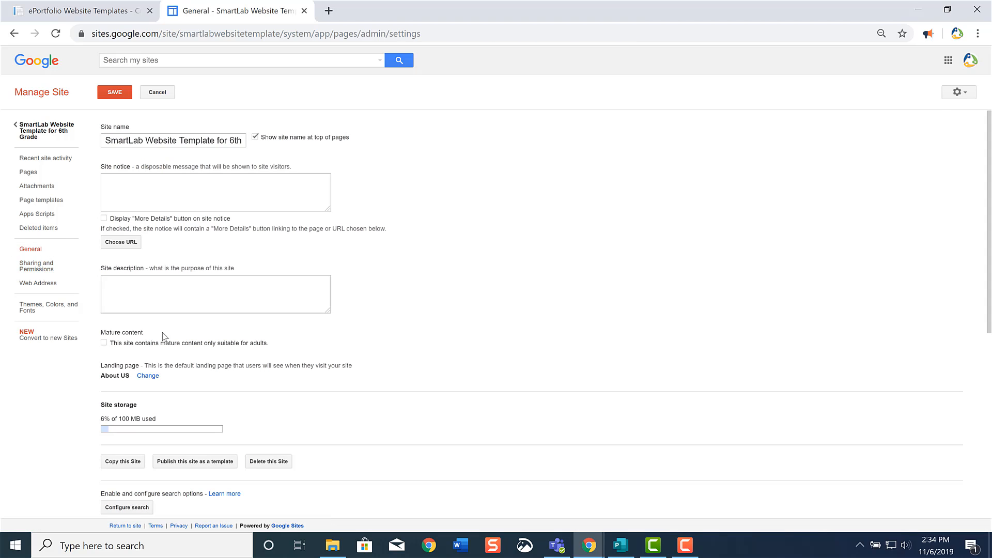
scroll(167, 348, "down", 1)
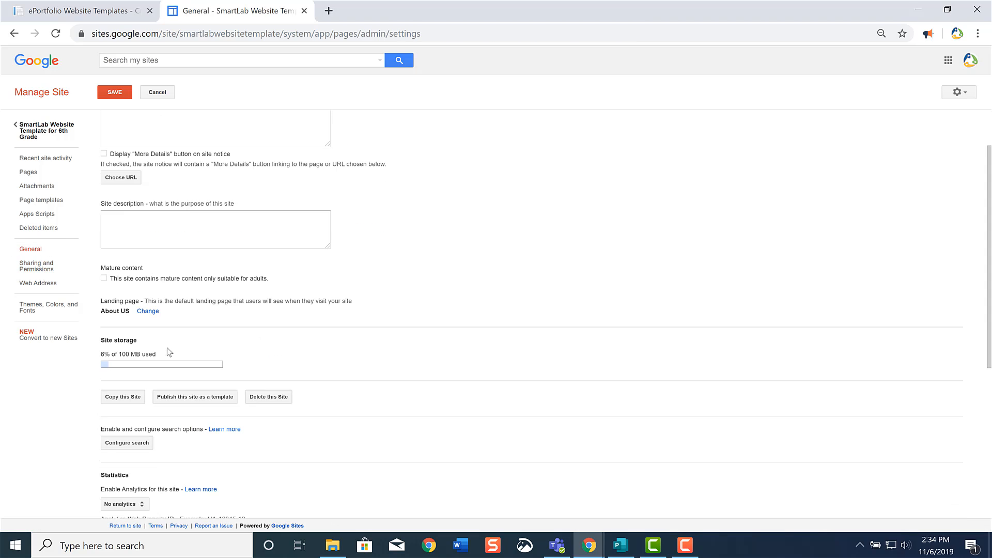
Start publishing the site as a template and name the template "SmartLab ePortfolio Template".
left_click(200, 398)
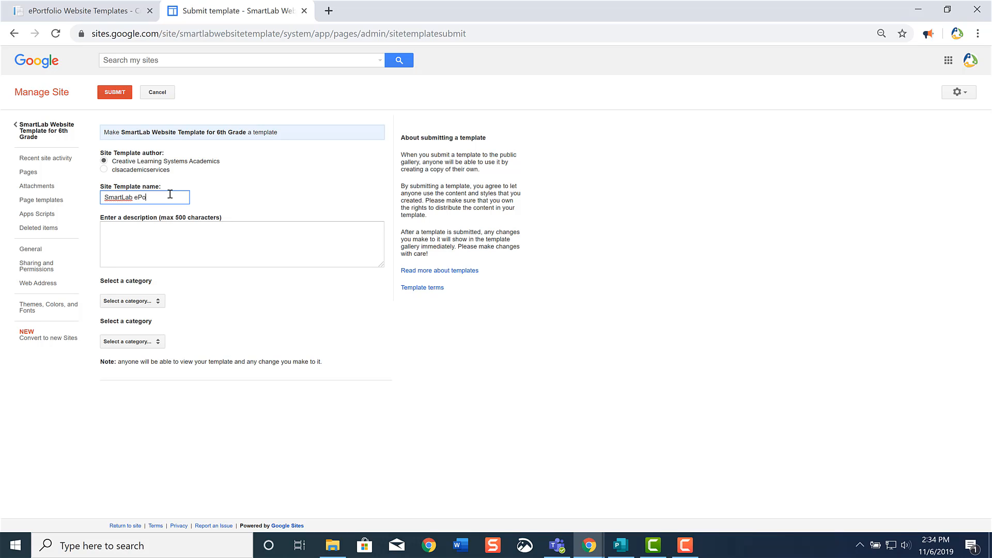
type("Template")
Describe the template as "Use this template to build your ePortfolio for the SmartLab. You will use the website to document your learning throughout each of your projects.".
left_click(143, 241)
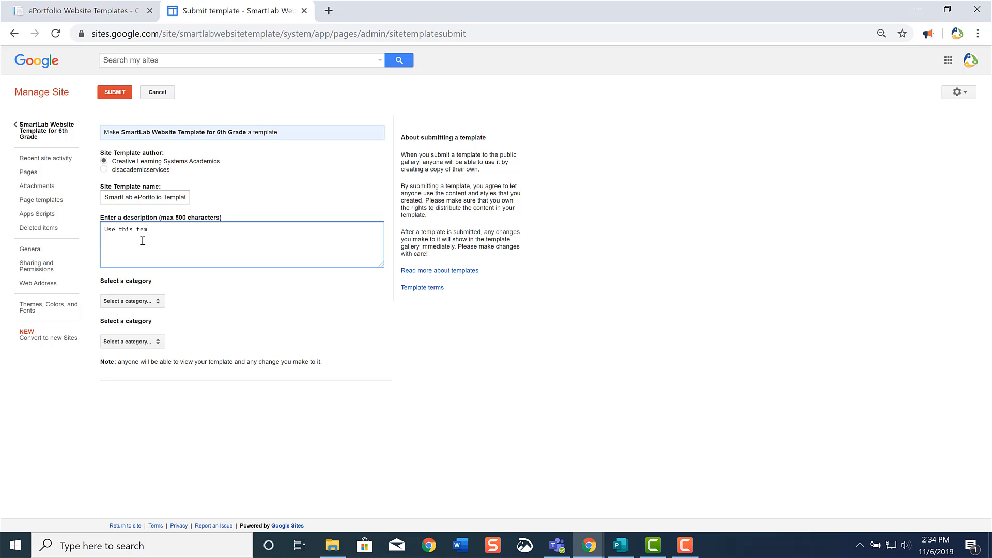
type("Use this template to build your ePortfolio for the SmartLab. You will use the website to document your learning throughout each ")
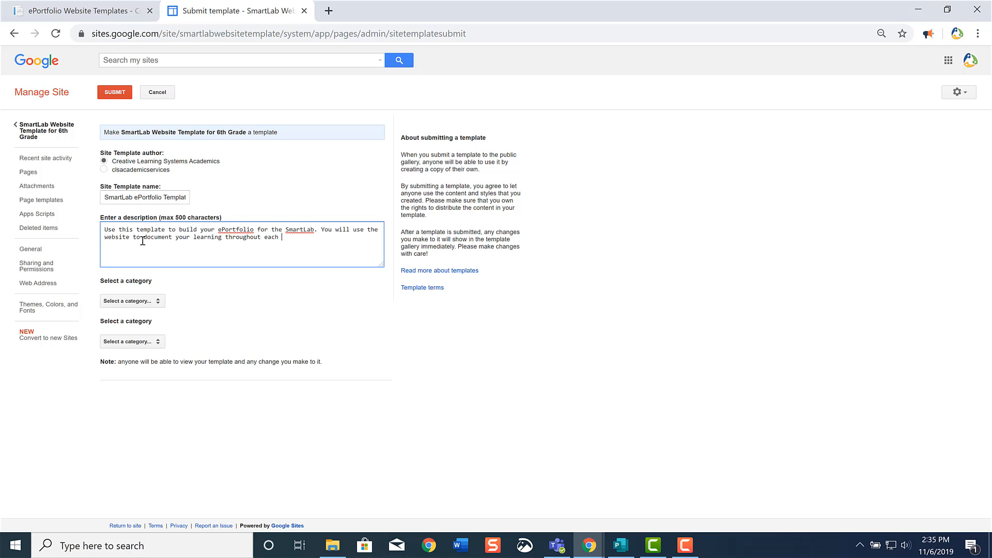
type("of your projects.")
Set both template categories to Schools & education and submit the template to the gallery.
left_click(106, 302)
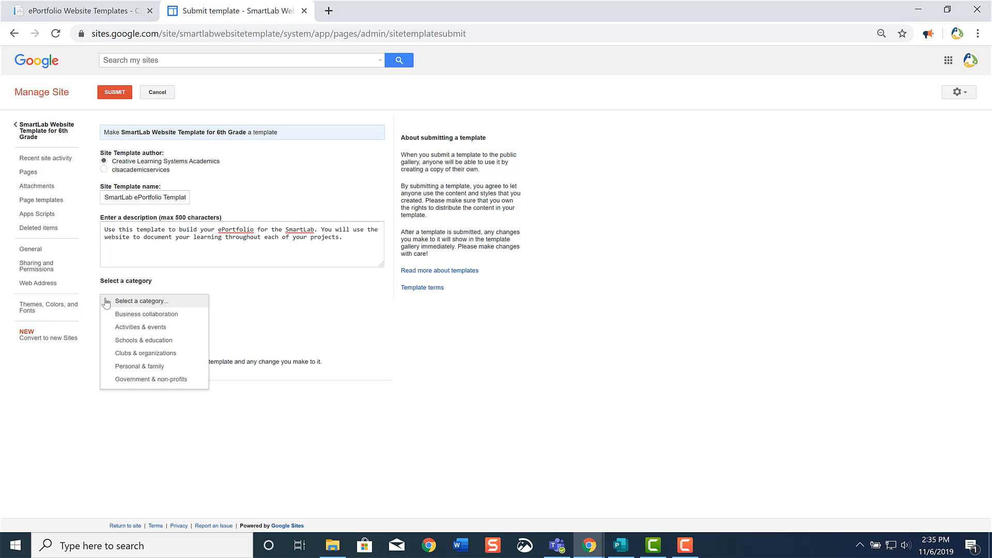
left_click(143, 340)
left_click(134, 342)
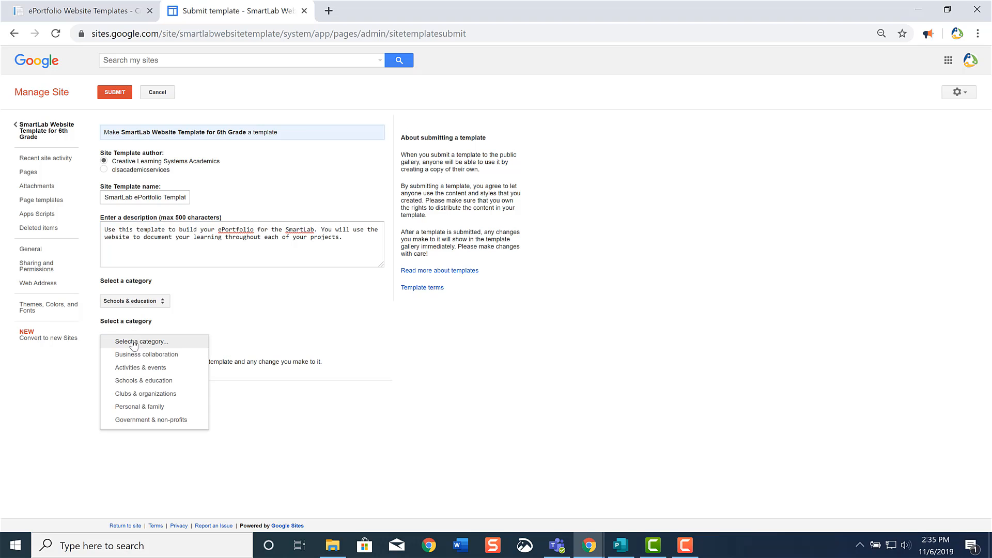
left_click(147, 381)
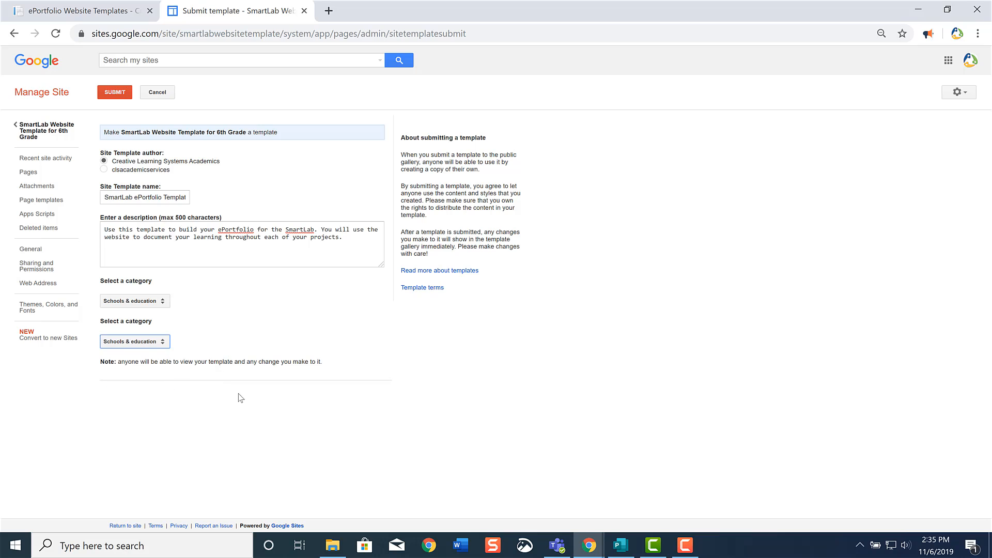
left_click(134, 342)
left_click(132, 343)
left_click(114, 93)
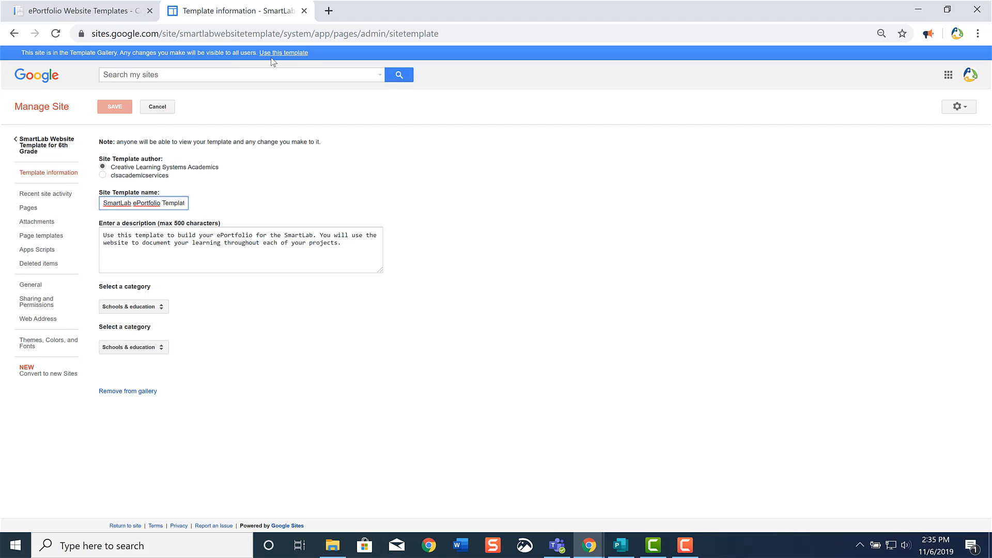
Open the site's Sharing and Permissions settings and copy the link to share.
left_click(41, 309)
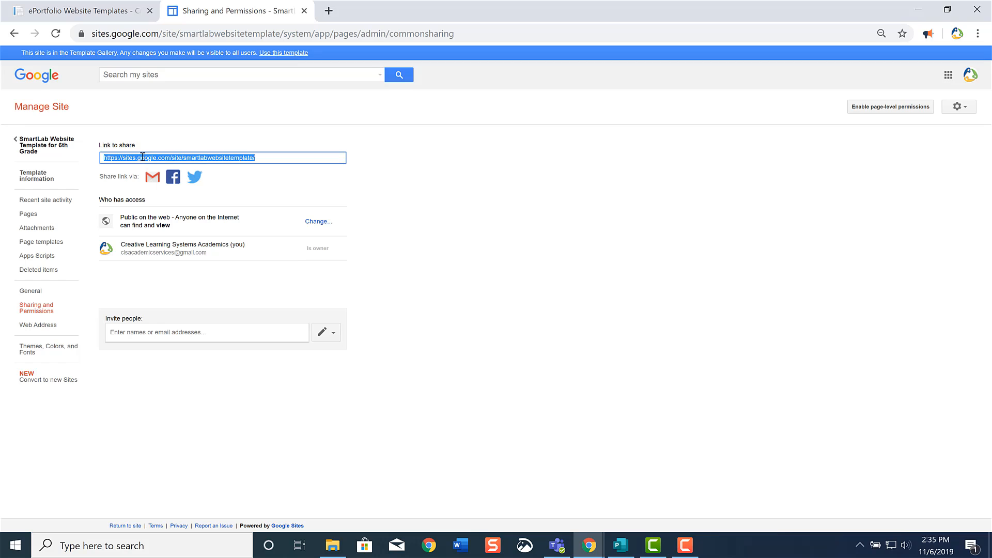
left_click(174, 158)
left_click_drag(262, 158, 23, 176)
key("ctrl+c")
Open the copied site link in a new incognito window to check how students see the template, then close that window.
left_click(978, 33)
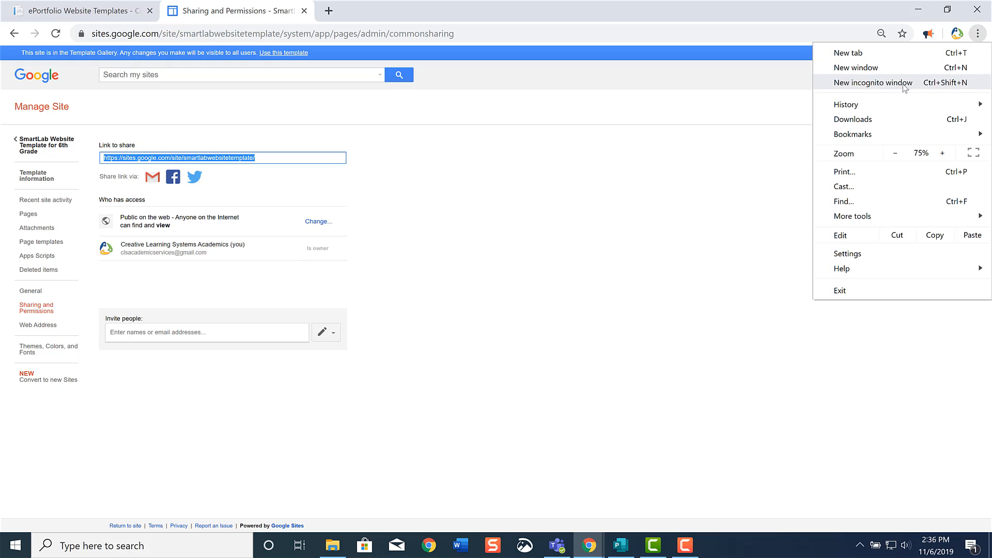
left_click(925, 82)
key("ctrl+v")
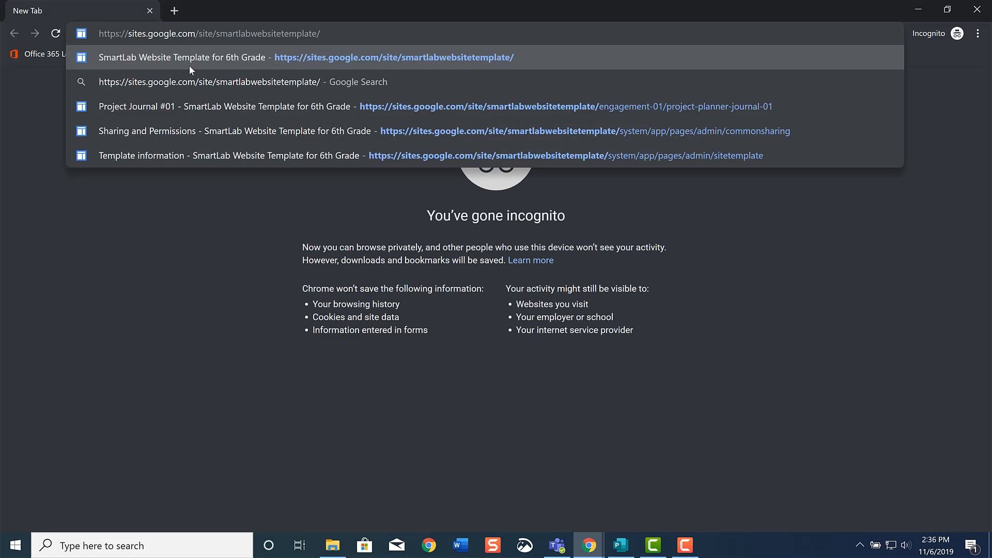
left_click(190, 65)
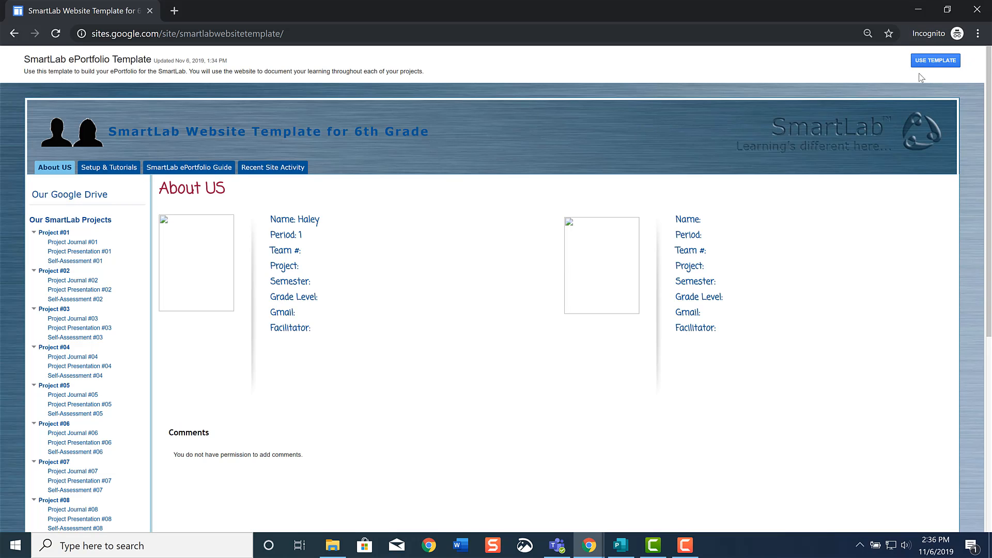
left_click(979, 11)
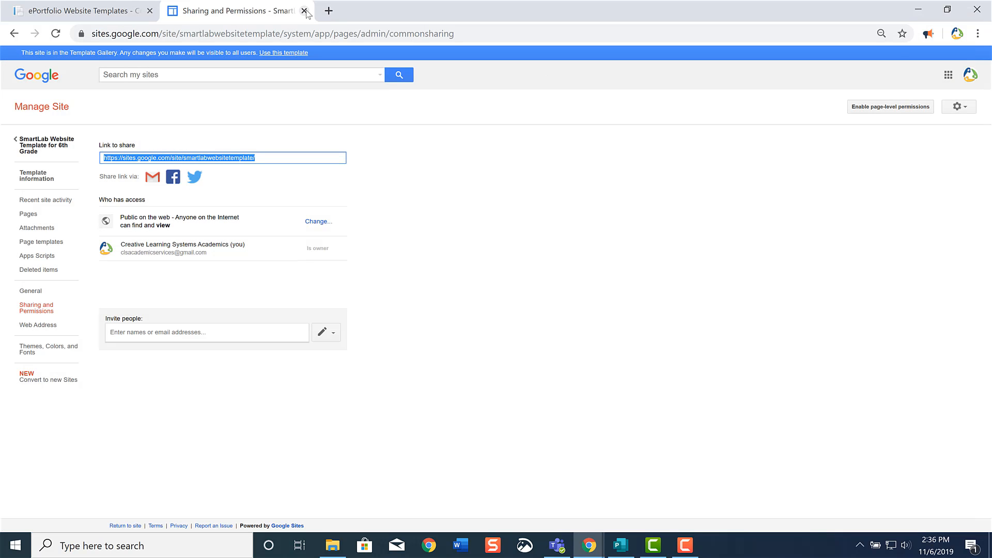
Close the site management page, load sites.google.com in a new browser tab and go to Classic Sites.
left_click(305, 11)
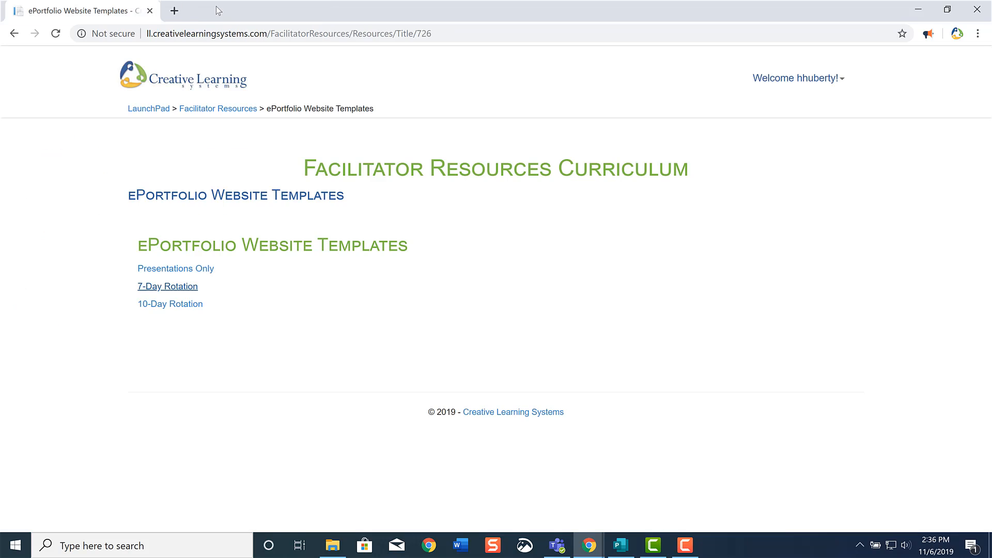
left_click(173, 11)
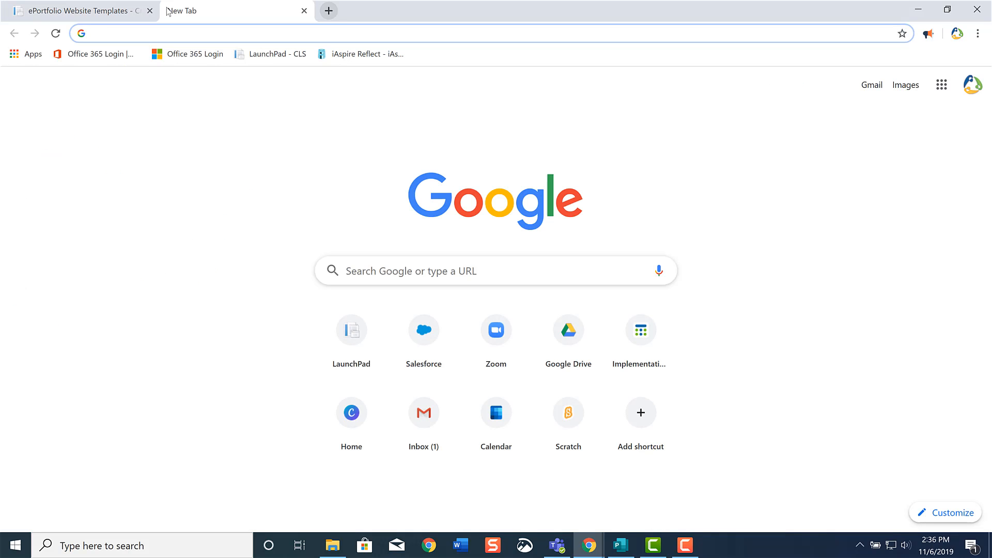
type("sites.goog")
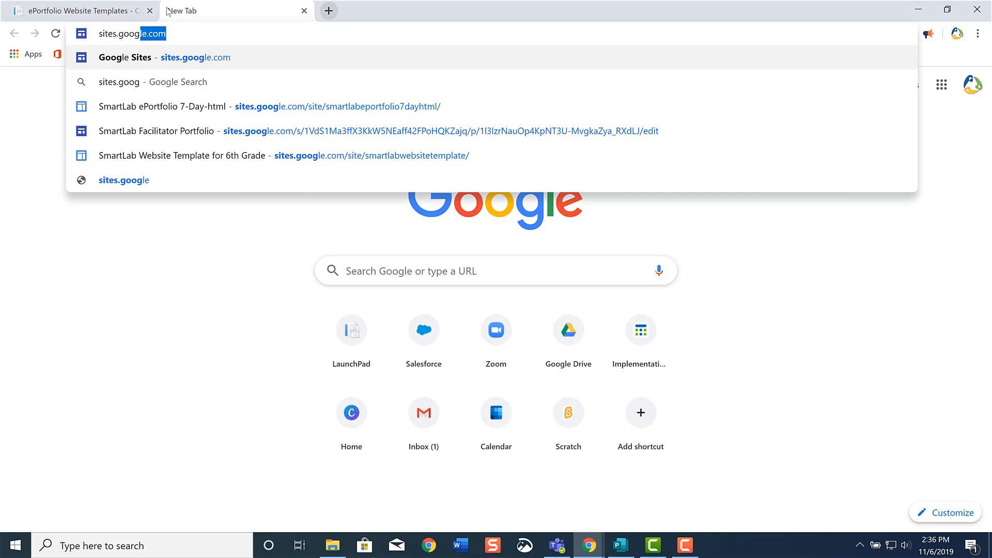
type("le.co")
key("Return")
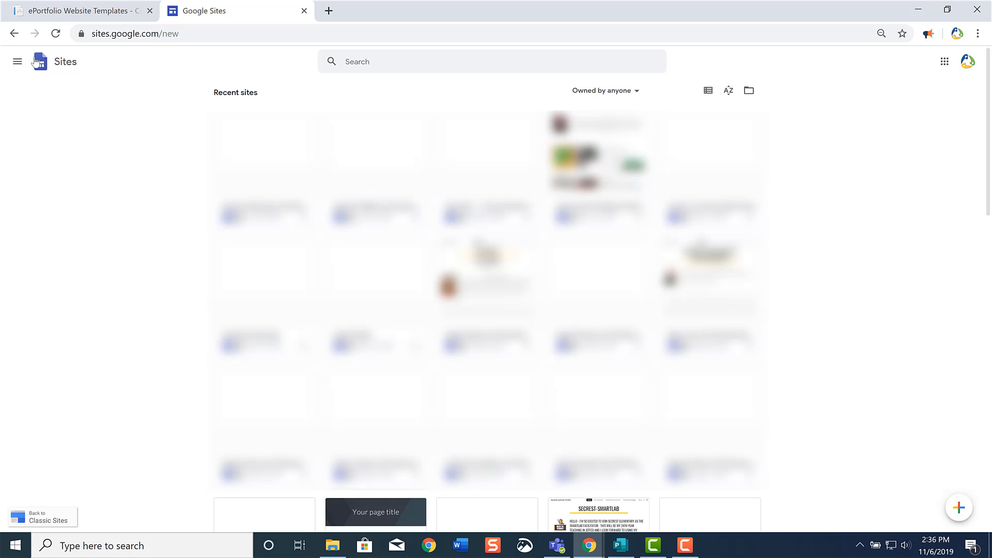
left_click(17, 61)
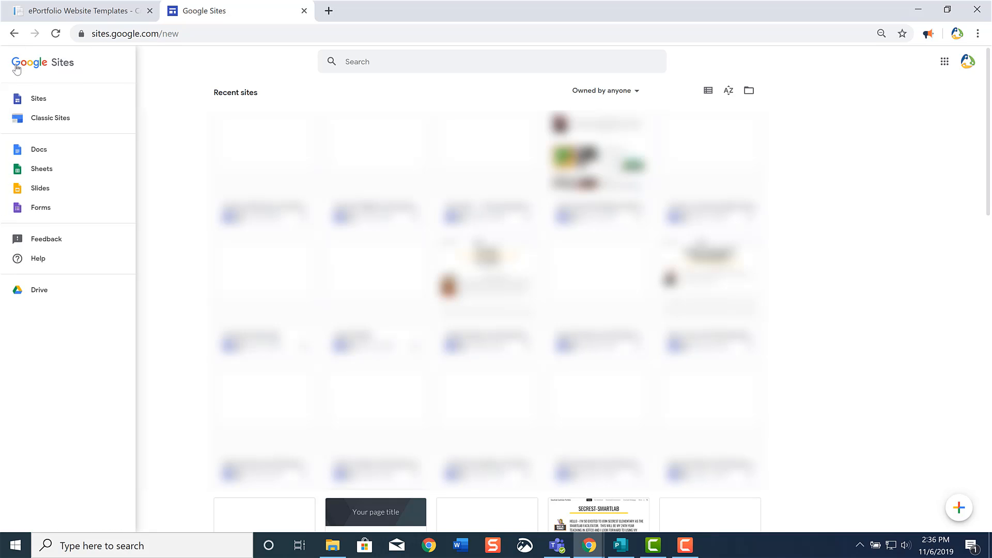
left_click(41, 119)
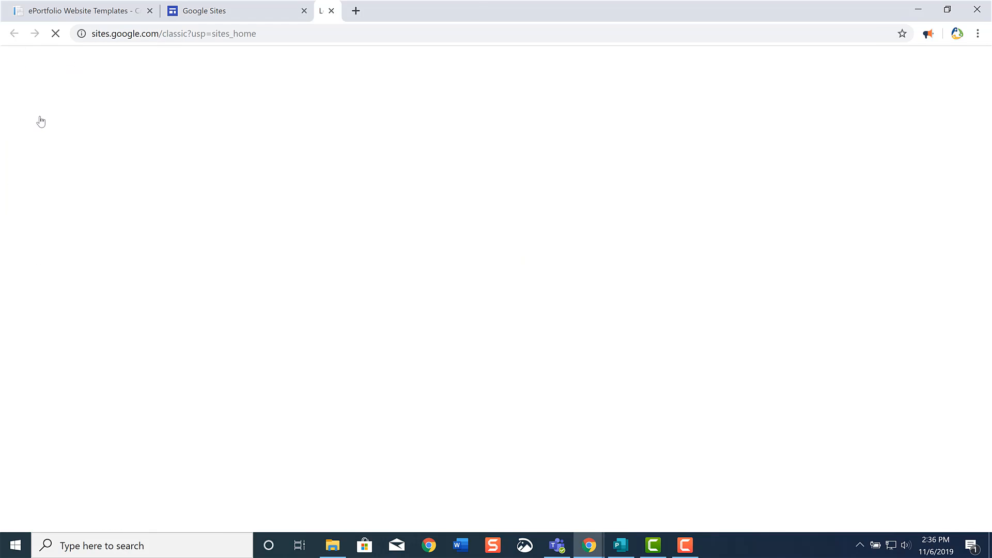